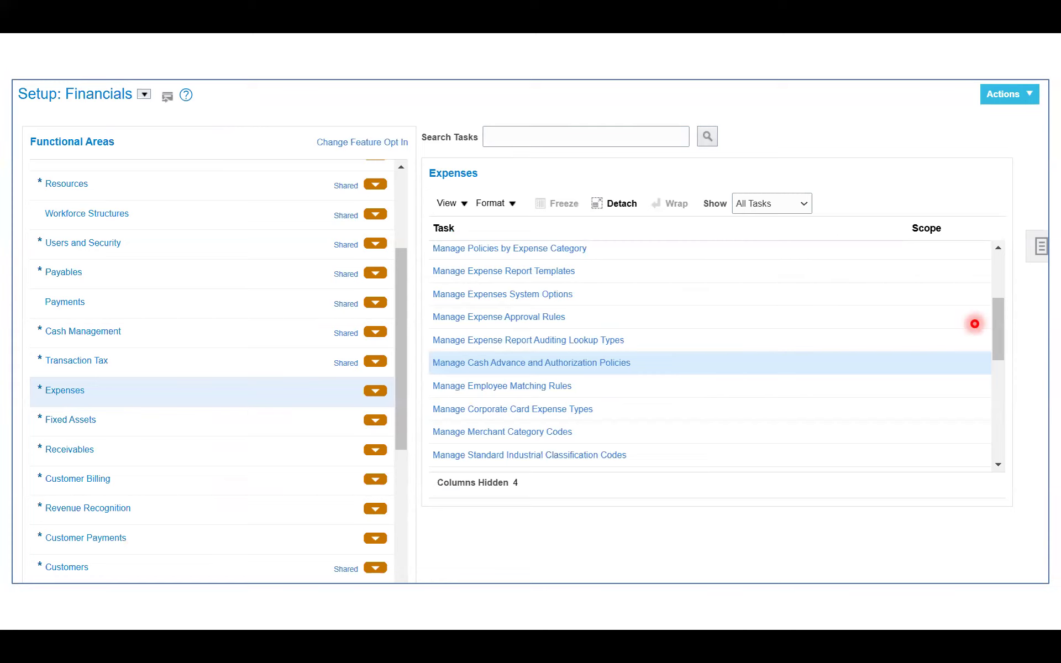
Step: Switch to the Notepad outline, highlight the "GL Setup" and "Budget Creation" topics, and return to the slide show
{"action": "key", "text": "alt+Tab"}
{"action": "key", "text": "alt+Tab"}
{"action": "left_click", "coordinate": [153, 158]}
{"action": "left_click_drag", "start_coordinate": [85, 73], "coordinate": [4, 80]}
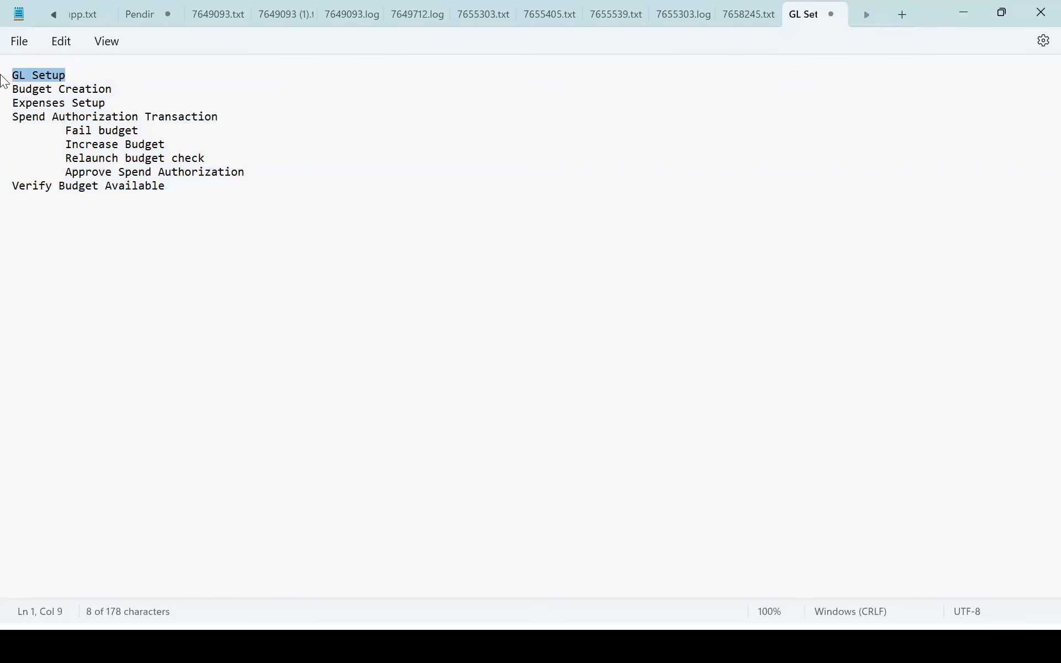
{"action": "left_click_drag", "start_coordinate": [133, 81], "coordinate": [16, 91]}
{"action": "left_click", "coordinate": [127, 89]}
{"action": "key", "text": "alt+Tab"}
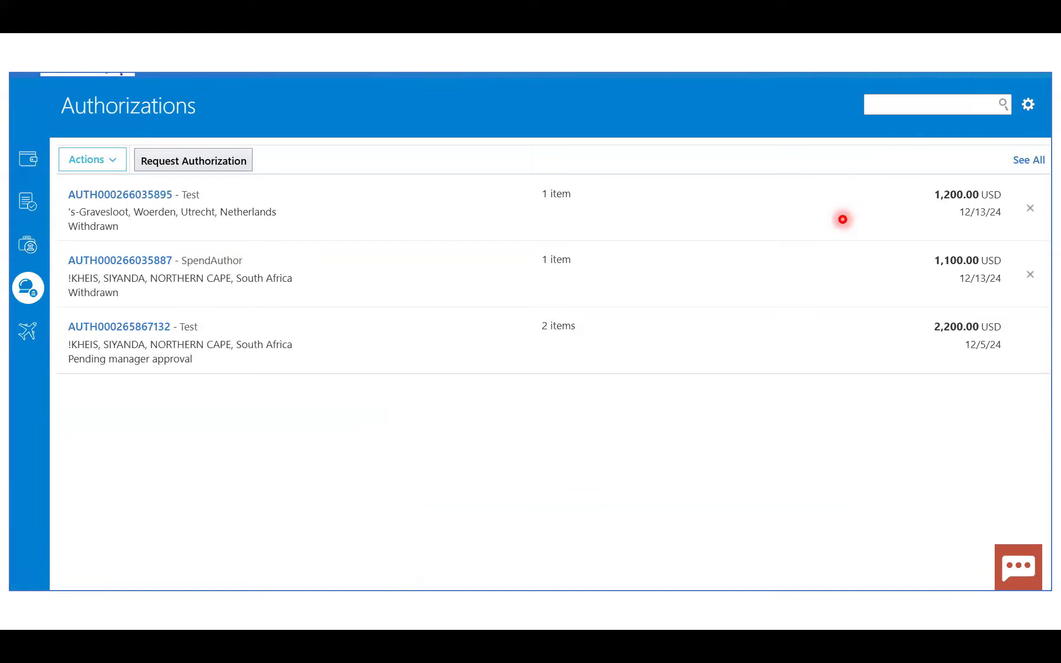
Step: Switch to the Notepad outline and highlight the topics from "GL Setup" to "Expenses Setup", followed by "Spend Authorization Transaction"
{"action": "key", "text": "alt+Tab"}
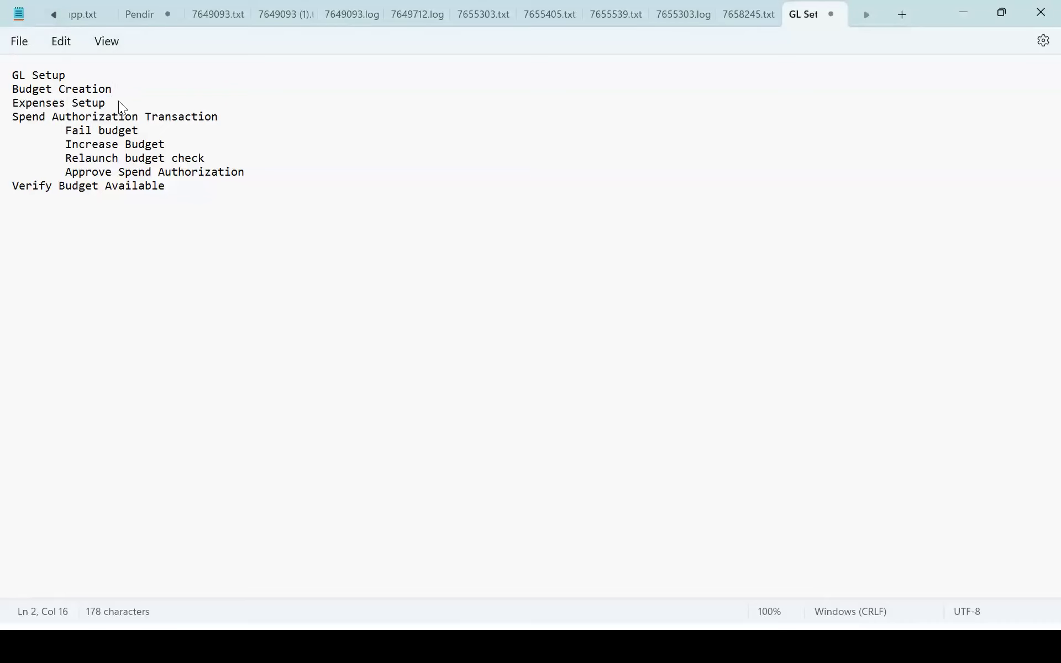
{"action": "left_click", "coordinate": [134, 144]}
{"action": "left_click_drag", "start_coordinate": [108, 101], "coordinate": [7, 78]}
{"action": "left_click", "coordinate": [114, 219]}
{"action": "left_click_drag", "start_coordinate": [13, 118], "coordinate": [250, 127]}
{"action": "left_click", "coordinate": [249, 124]}
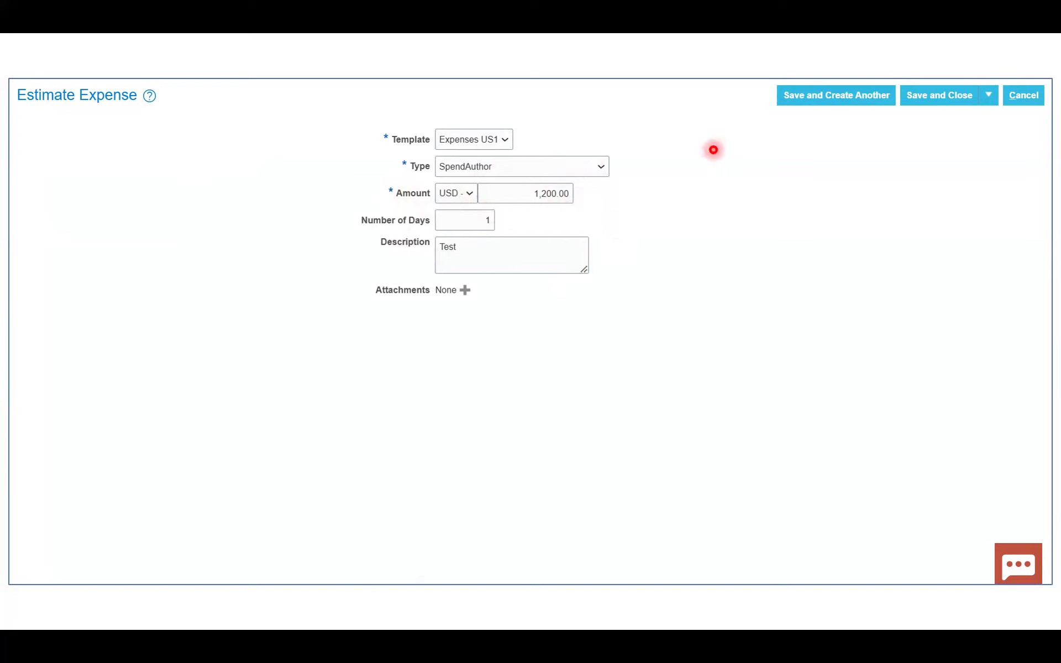
{"action": "key", "text": "Right"}
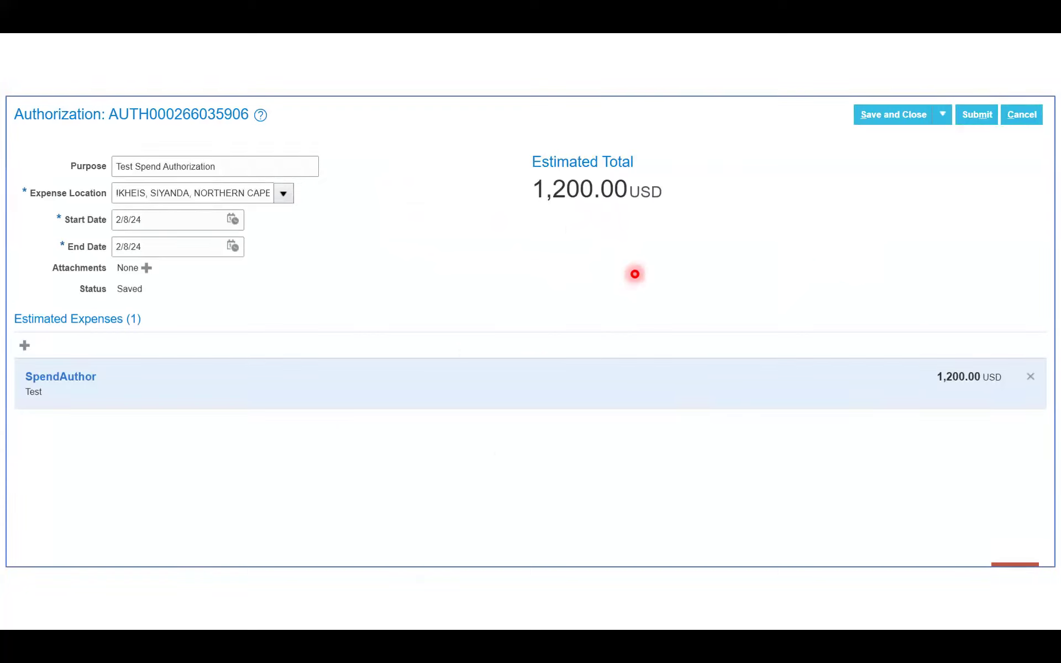
{"action": "key", "text": "Right"}
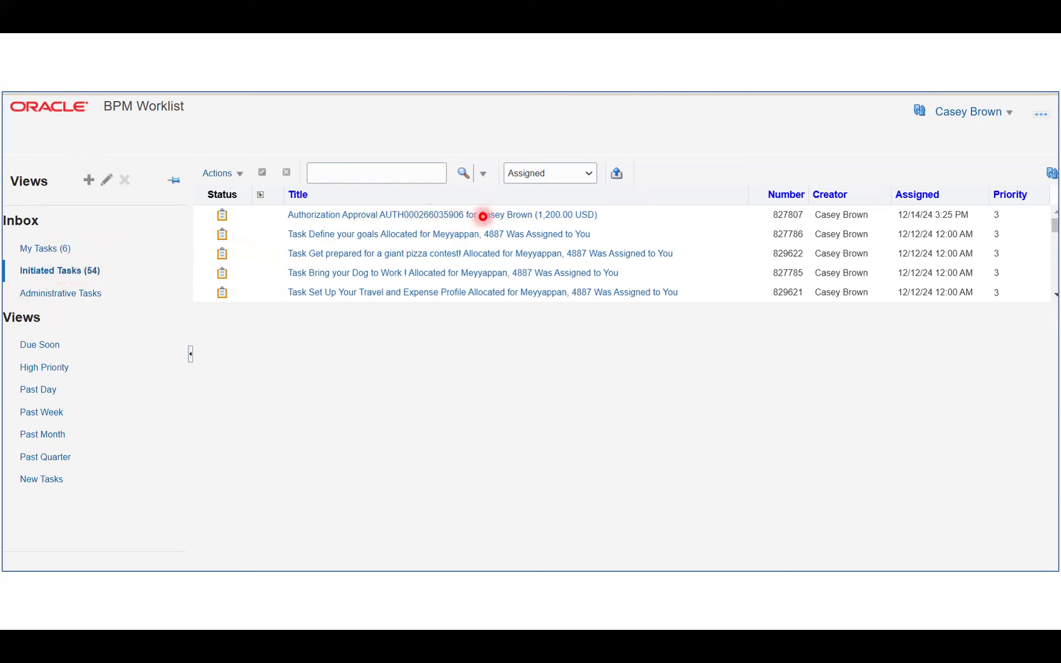
{"action": "left_click", "coordinate": [483, 216]}
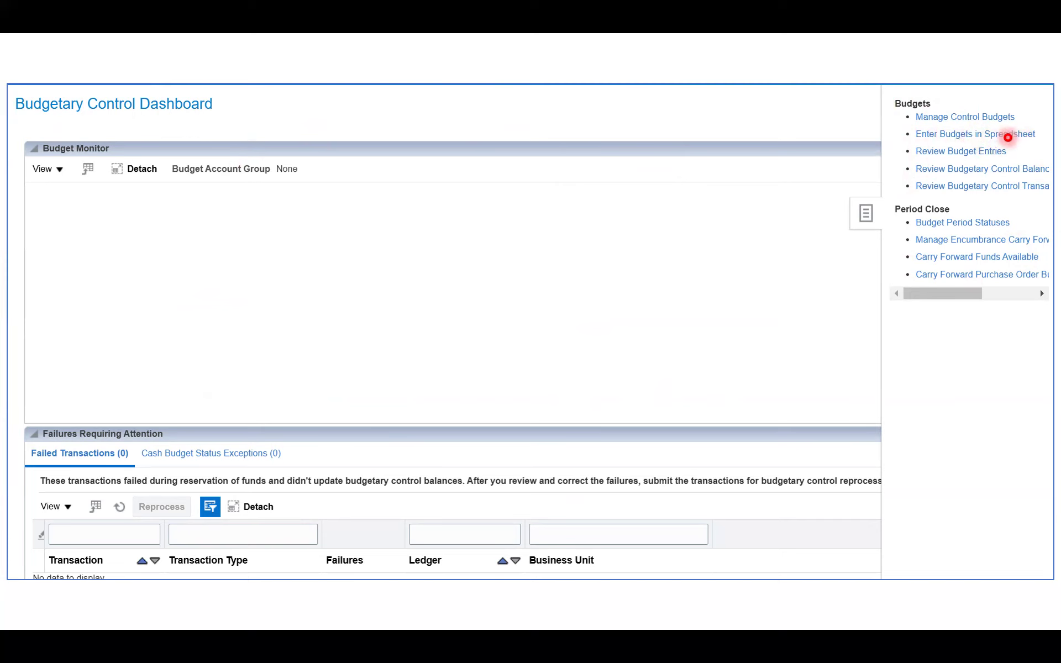
{"action": "left_click", "coordinate": [923, 133]}
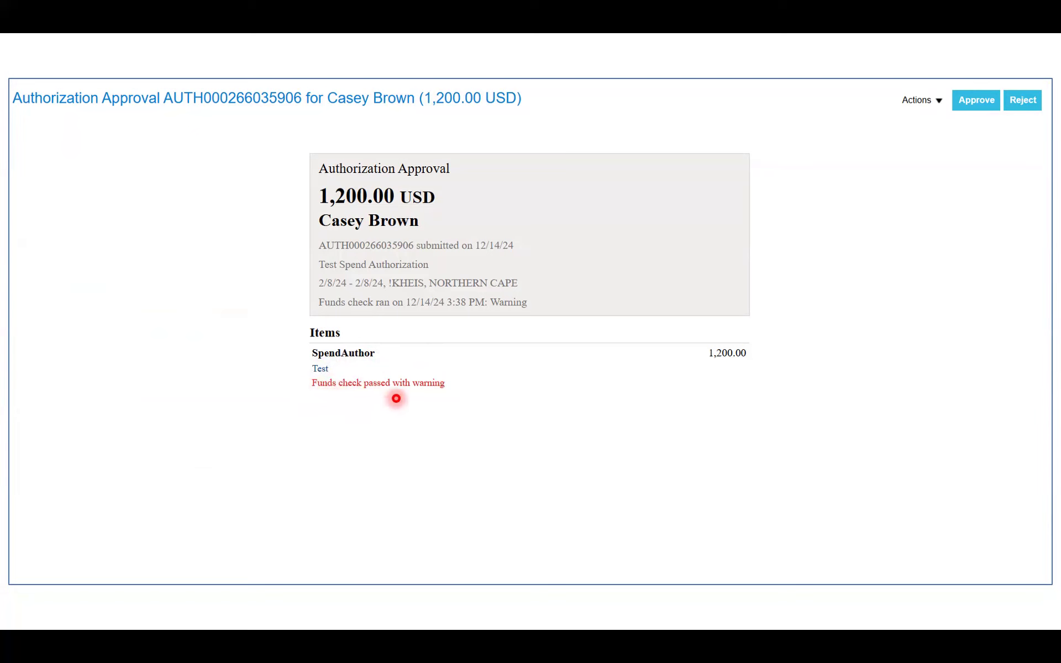
{"action": "left_click", "coordinate": [443, 389]}
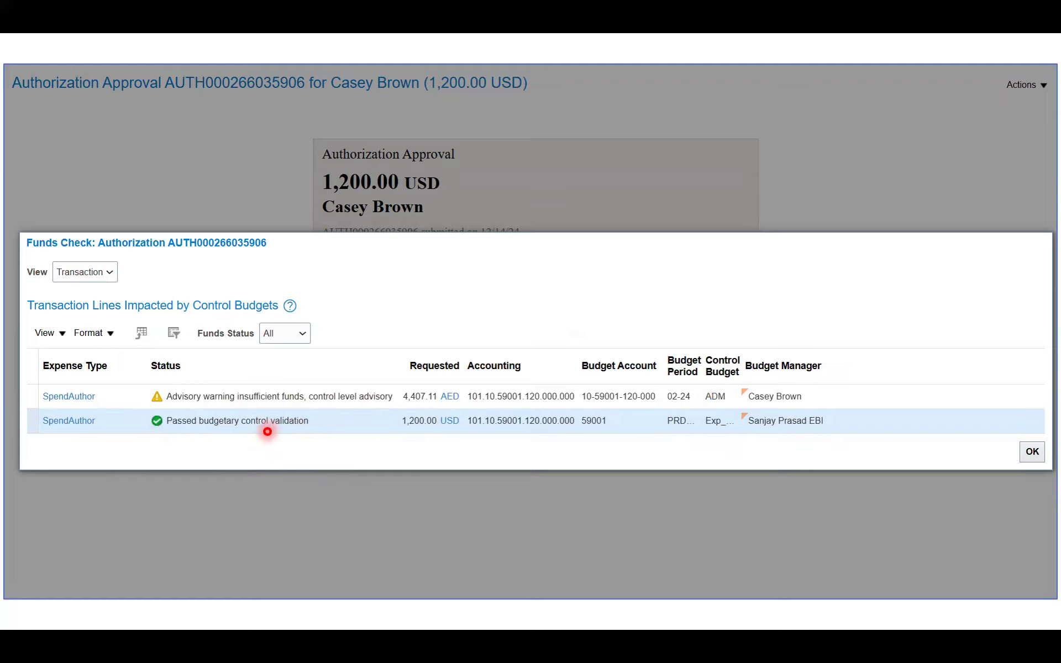
{"action": "key", "text": "Right"}
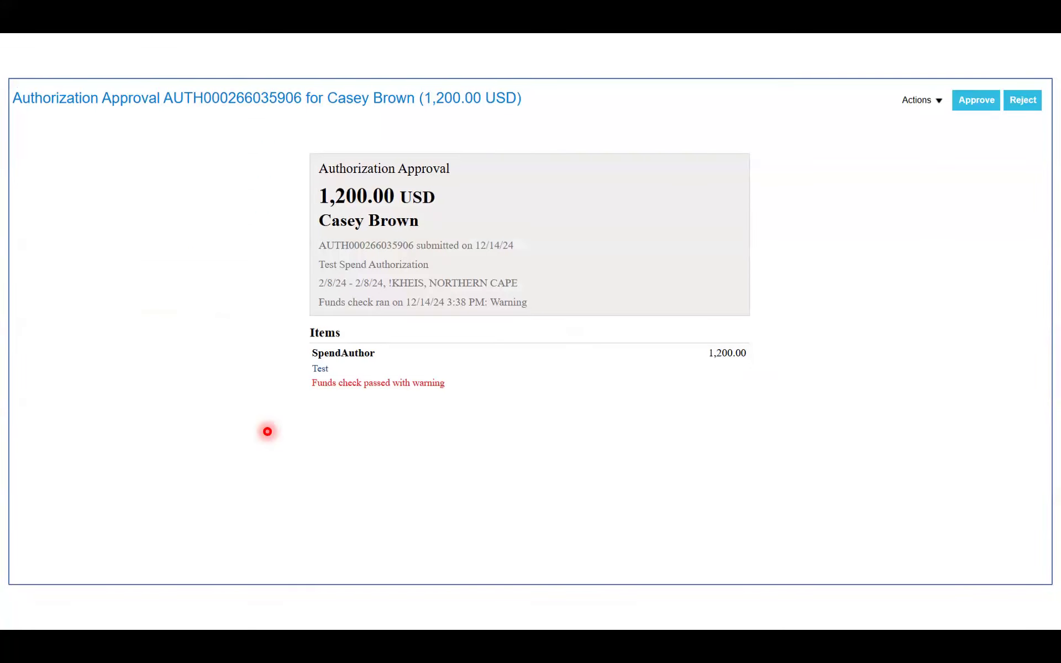
{"action": "key", "text": "Right"}
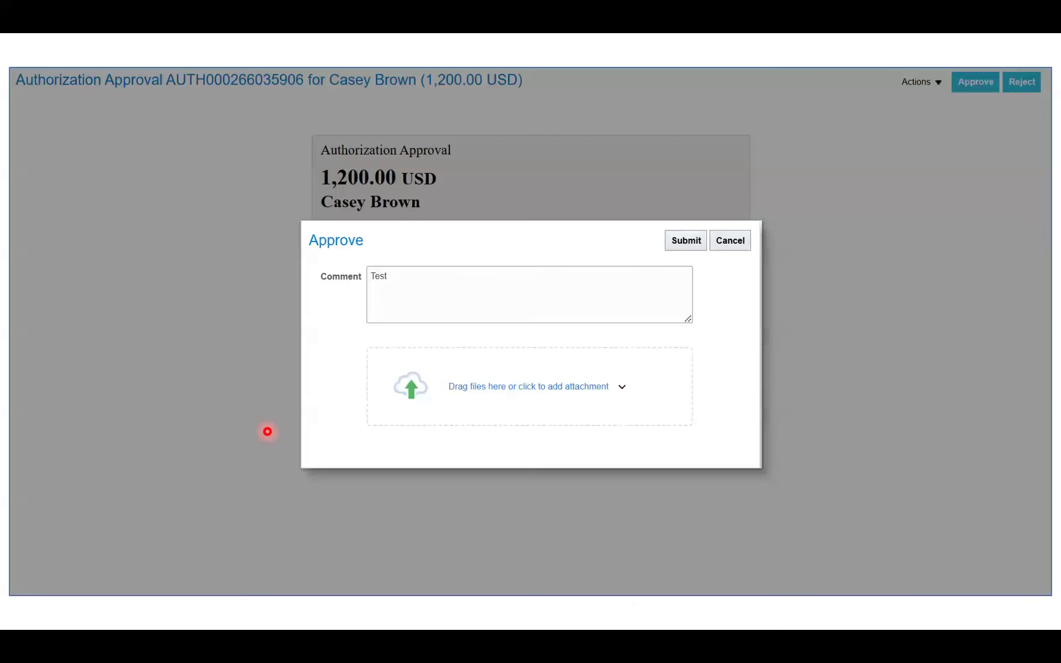
{"action": "key", "text": "Right"}
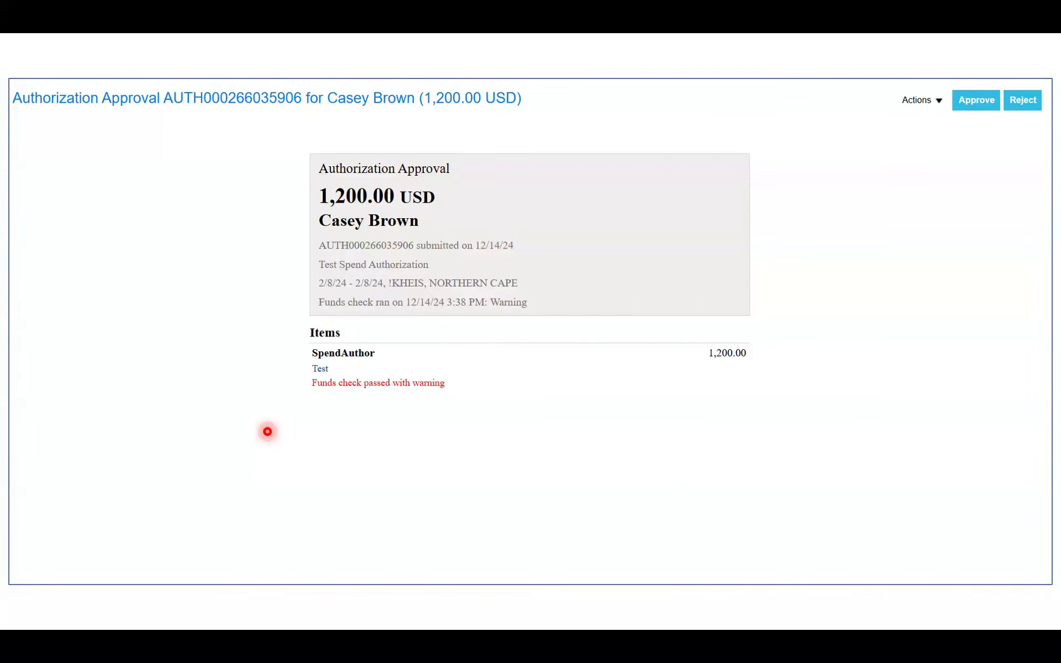
{"action": "key", "text": "Right"}
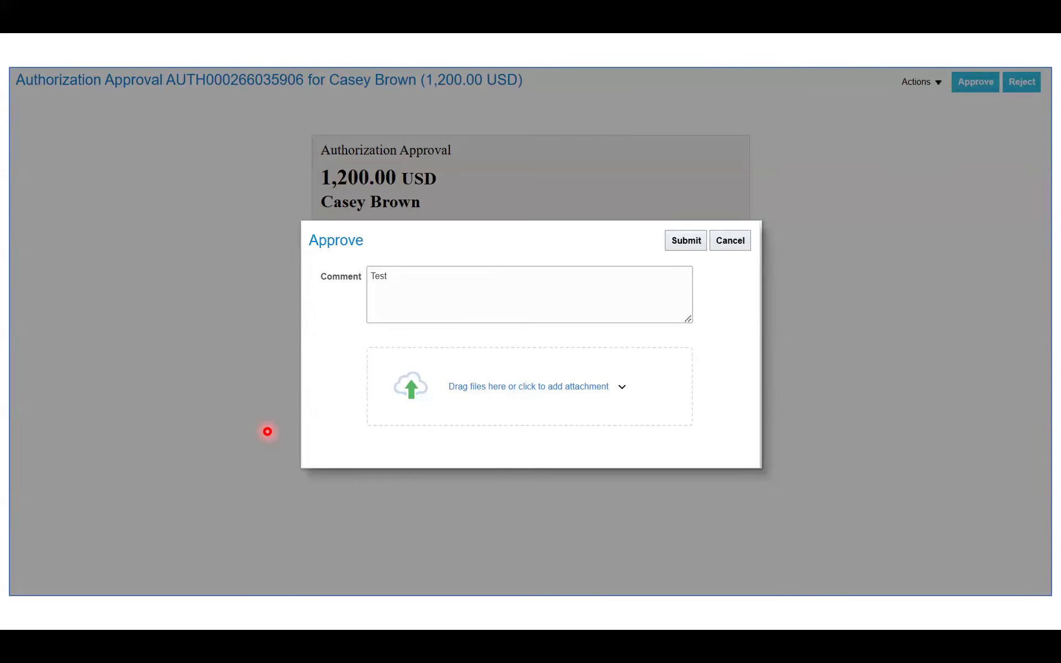
{"action": "key", "text": "Right"}
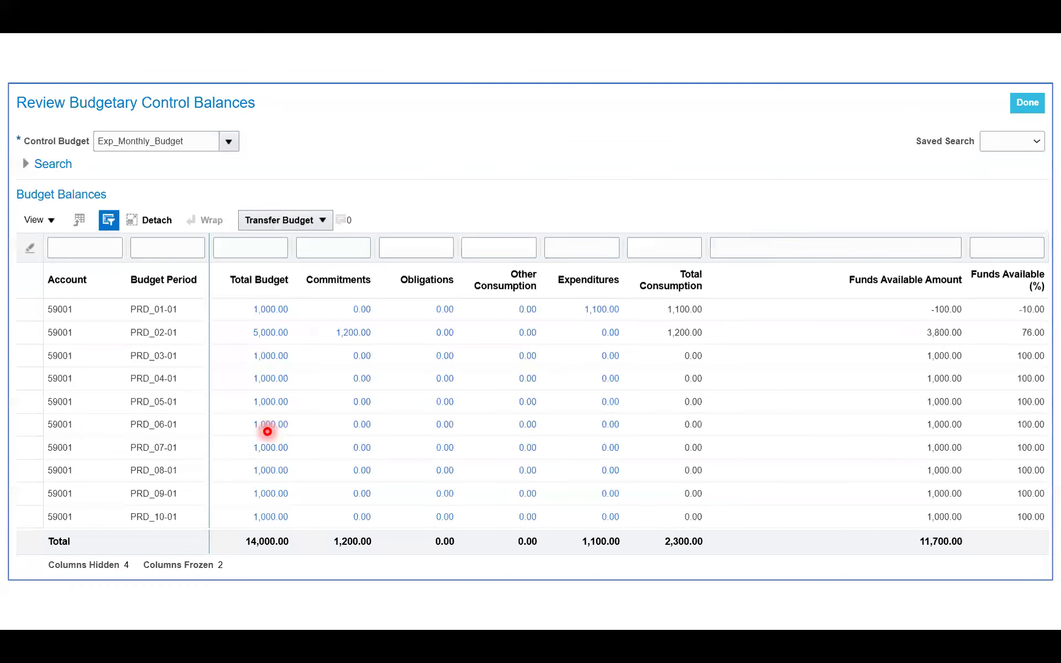
{"action": "key", "text": "Left"}
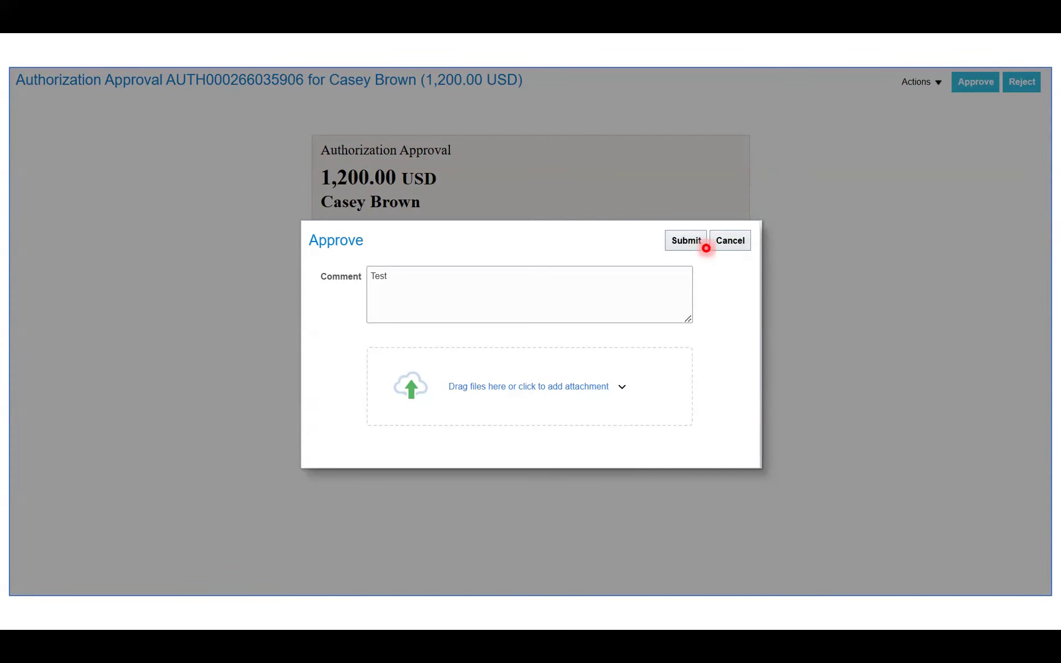
{"action": "key", "text": "Right"}
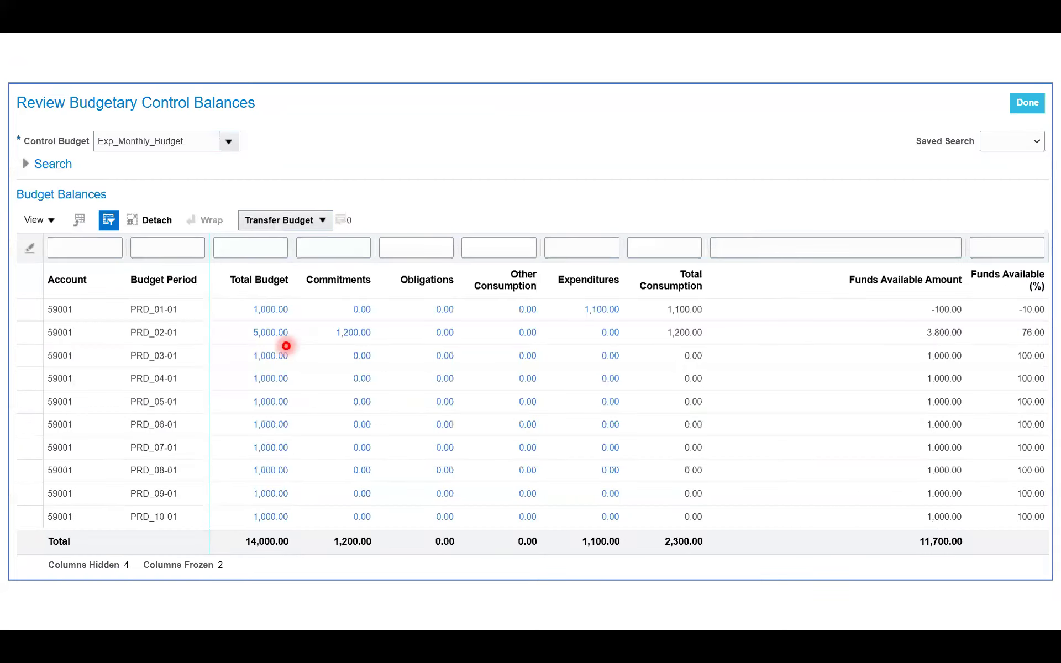
Step: Review the budget topics in the Notepad outline, undo the accidental move of "Increase Budget", and highlight "Verify Budget Available"
{"action": "key", "text": "alt+Tab"}
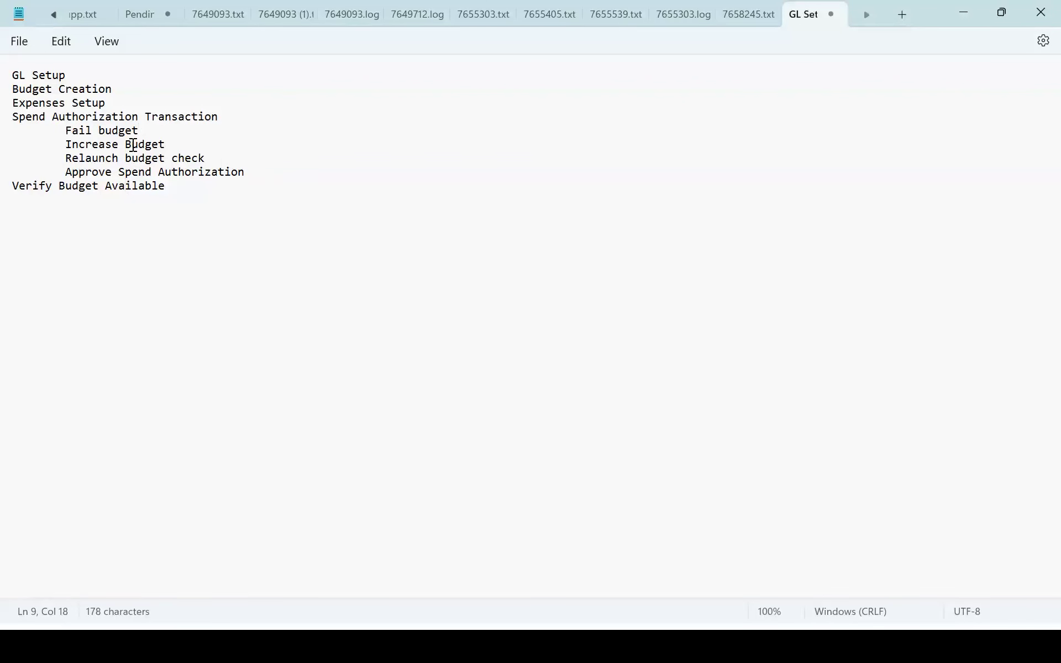
{"action": "left_click_drag", "start_coordinate": [68, 132], "coordinate": [133, 122]}
{"action": "left_click_drag", "start_coordinate": [191, 146], "coordinate": [65, 145]}
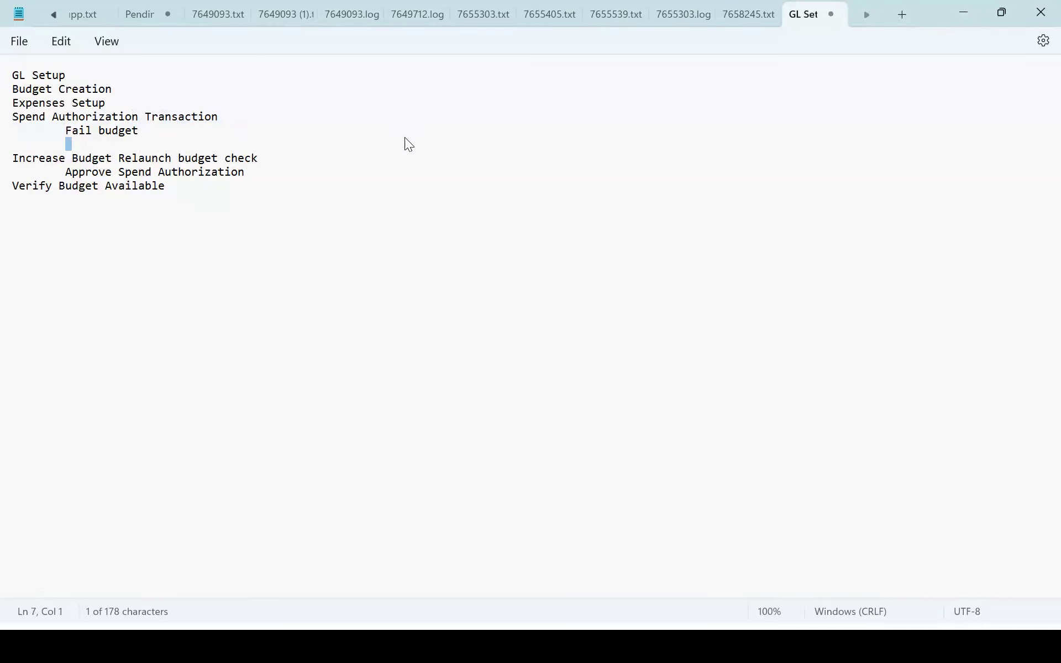
{"action": "key", "text": "ctrl+z"}
{"action": "left_click", "coordinate": [253, 166]}
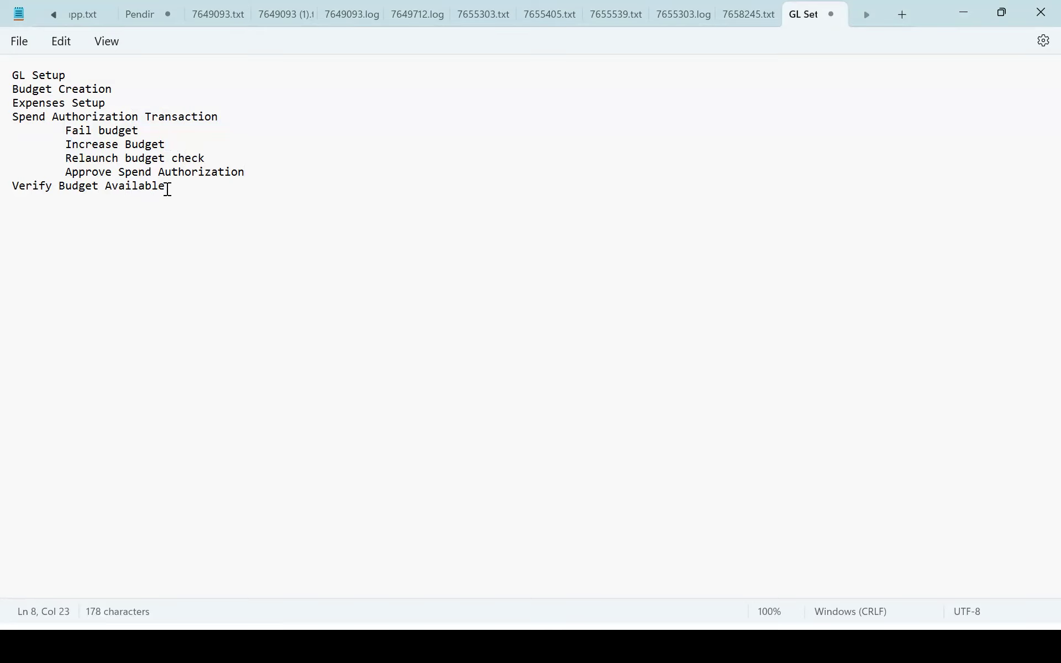
{"action": "left_click_drag", "start_coordinate": [133, 190], "coordinate": [1, 192]}
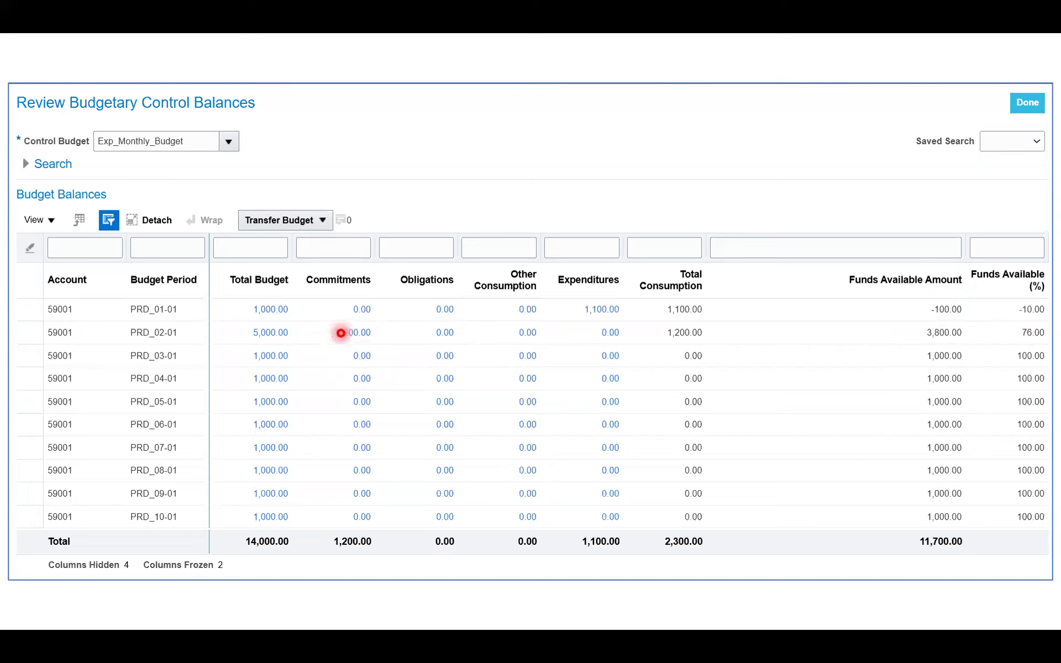
{"action": "left_click", "coordinate": [341, 333]}
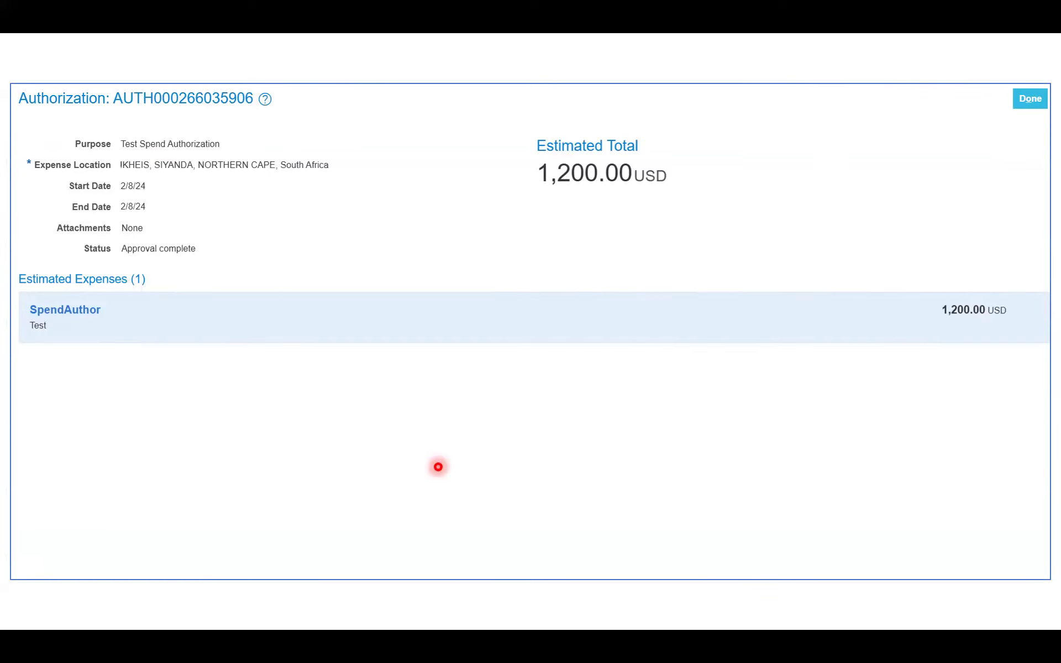
{"action": "left_click", "coordinate": [641, 440]}
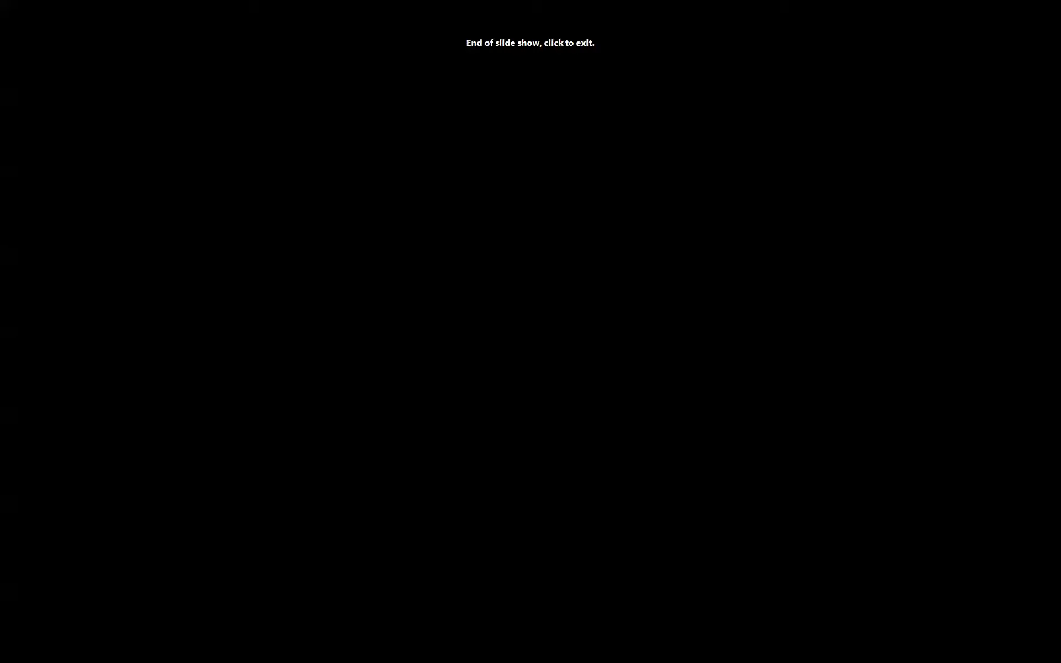
{"action": "key", "text": "Left"}
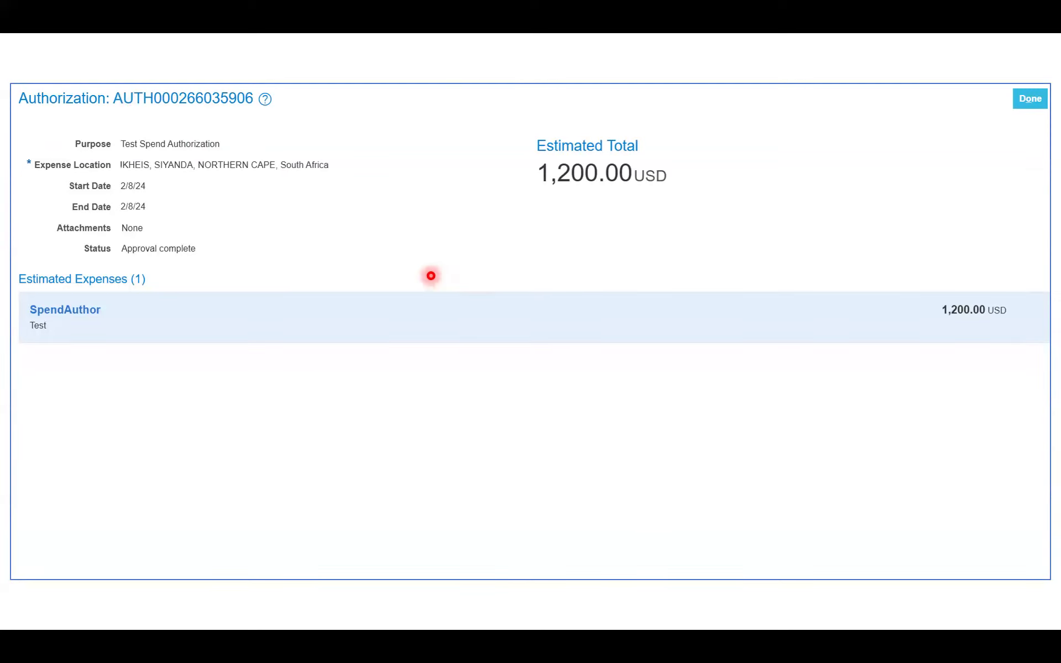
{"action": "key", "text": "alt+Tab"}
{"action": "key", "text": "alt+Tab"}
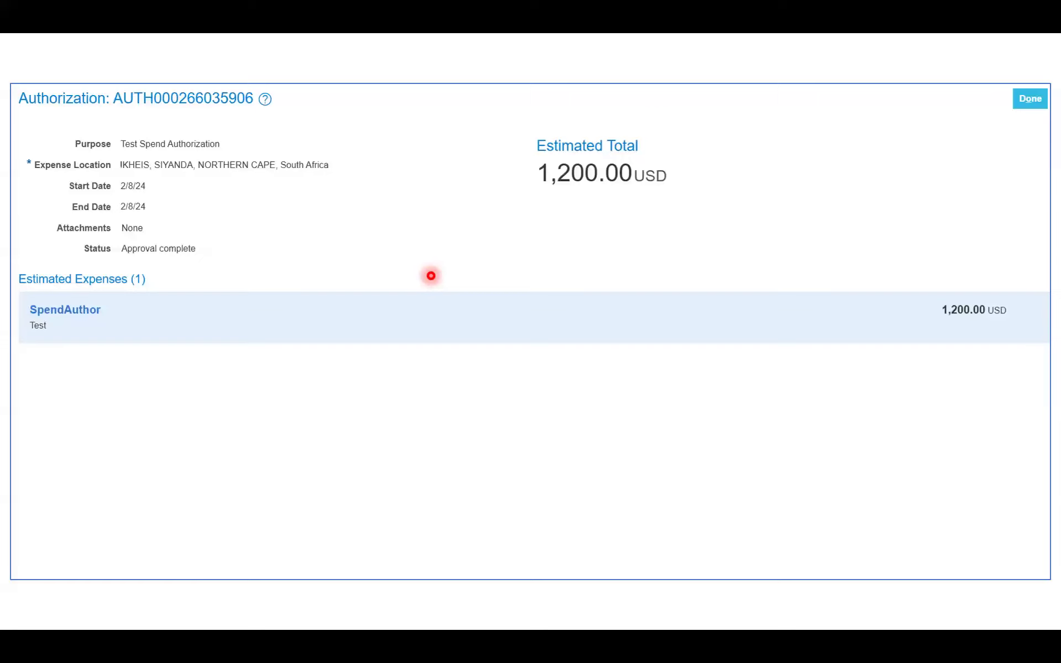